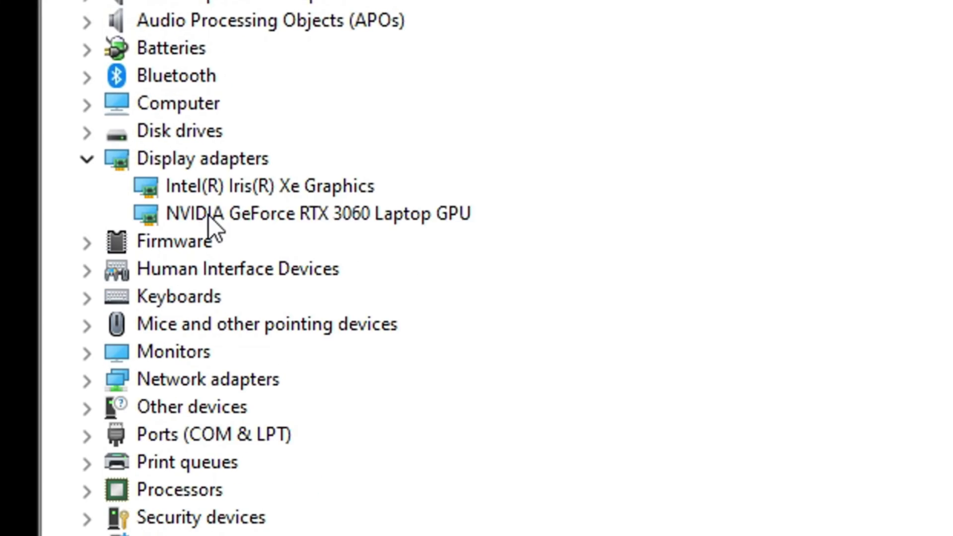
Step: Show the NVIDIA GPU's Hardware Ids in its properties and select all four
double_click(340, 280)
click(395, 66)
click(403, 185)
click(404, 211)
right_click(413, 243)
click(493, 291)
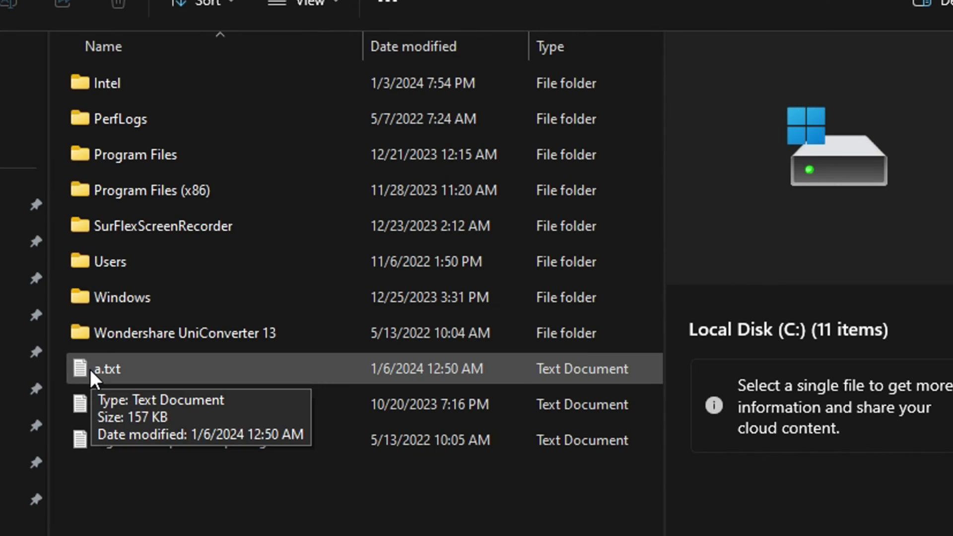
Step: Open a.txt in Notepad and scroll down through the listing
double_click(90, 369)
key(super+Up)
scroll(894, 487, down, 20)
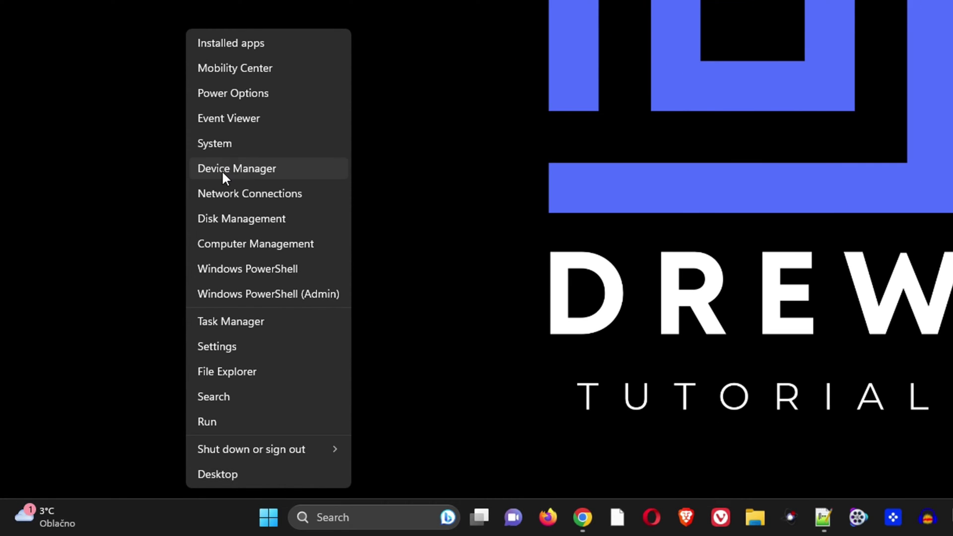
Step: Open Device Manager, expand Display adapters and select the NVIDIA GeForce RTX 3060 Laptop GPU
click(222, 171)
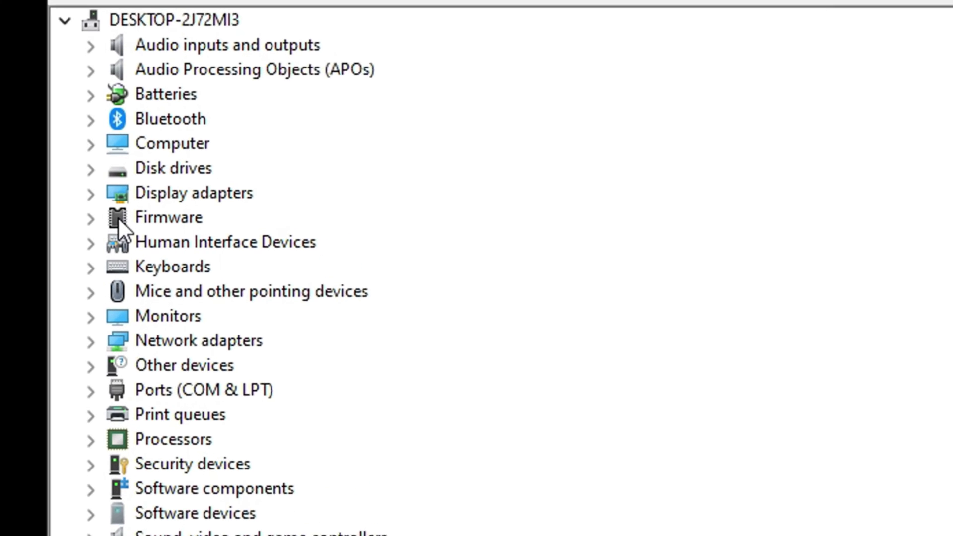
scroll(118, 216, down, 1)
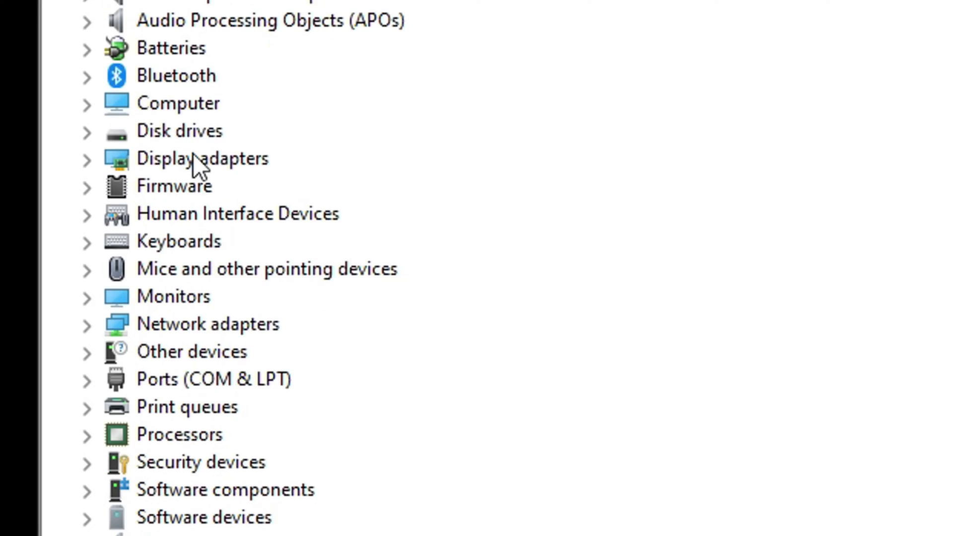
click(87, 159)
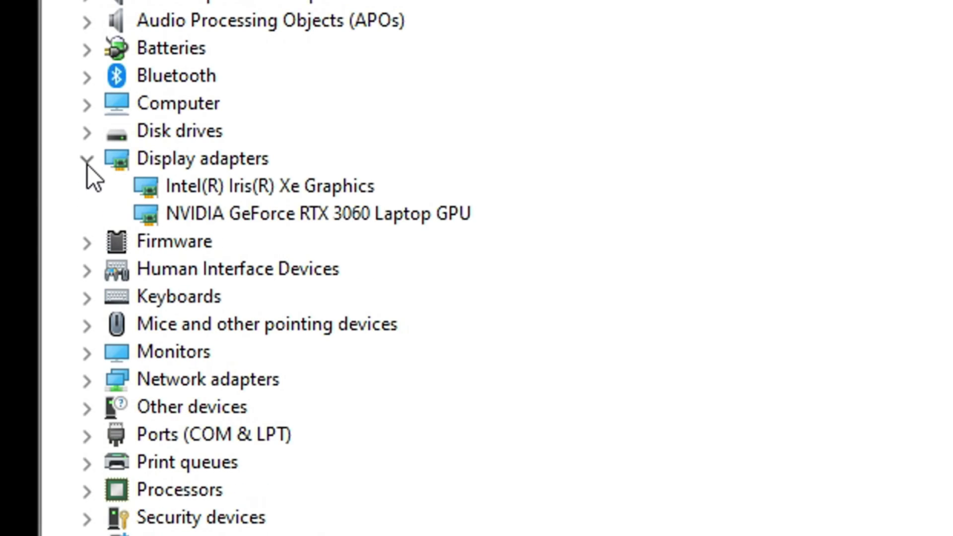
click(208, 217)
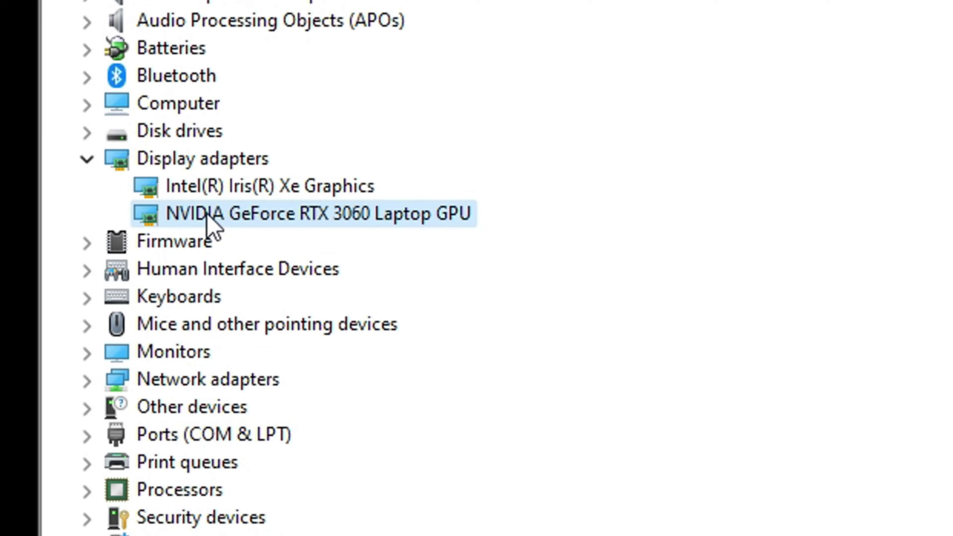
Step: Open the NVIDIA GPU's Properties and display its Hardware Ids on the Details tab
right_click(206, 212)
click(343, 396)
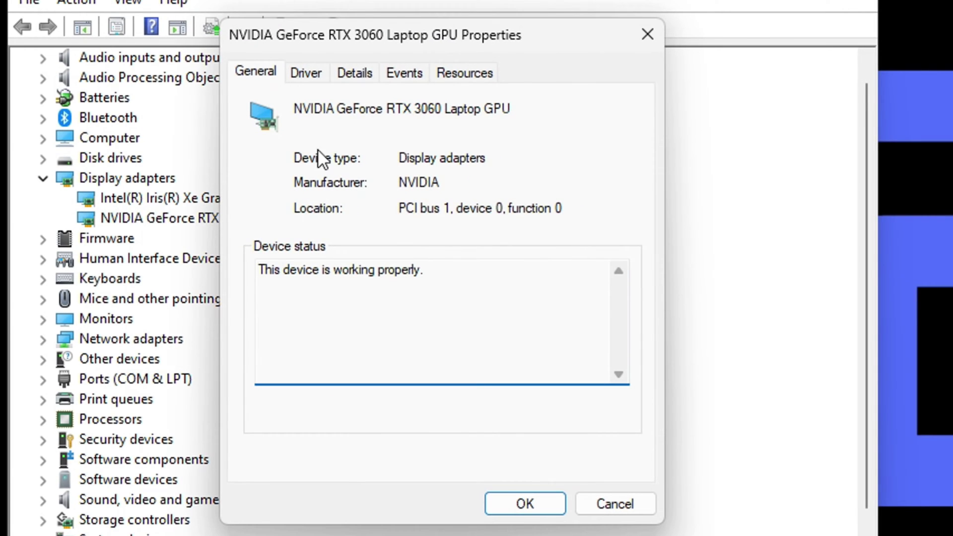
click(352, 73)
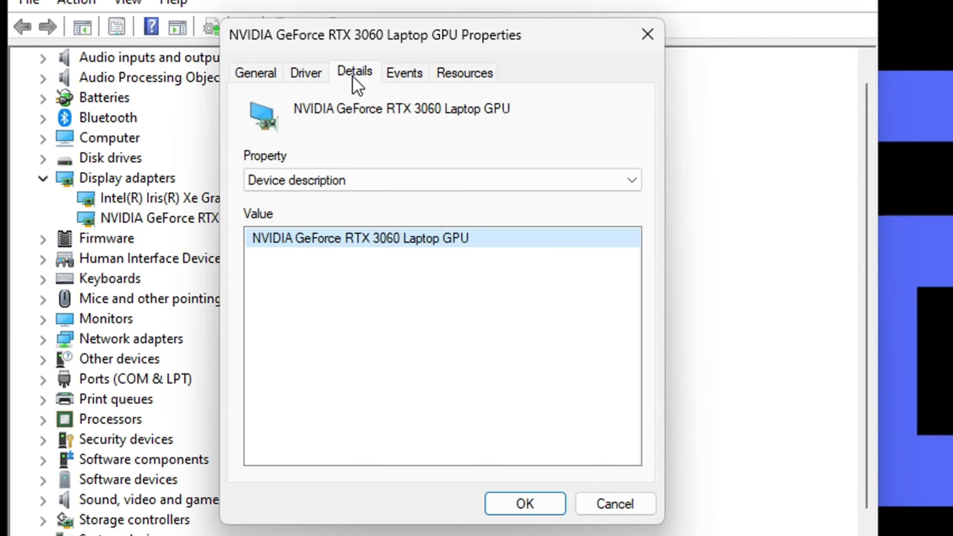
click(361, 183)
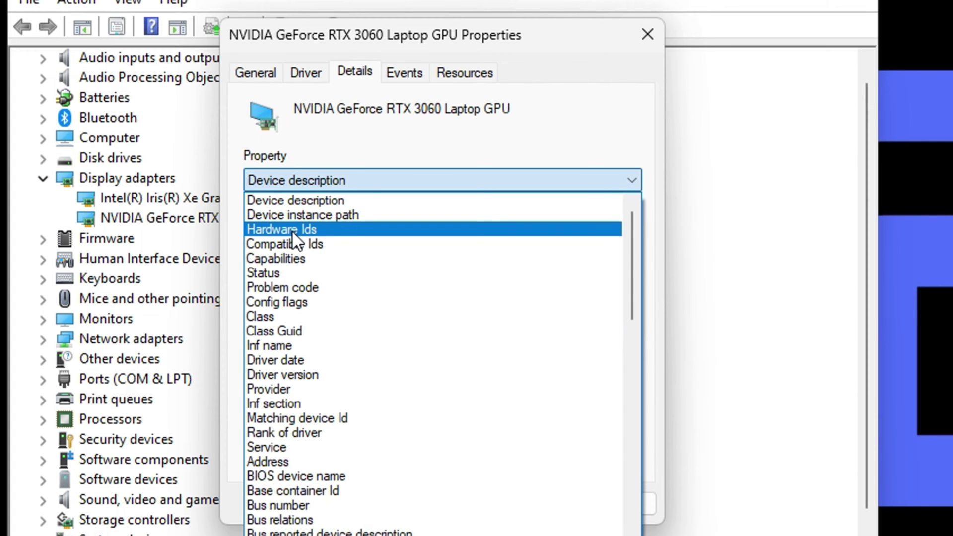
click(292, 229)
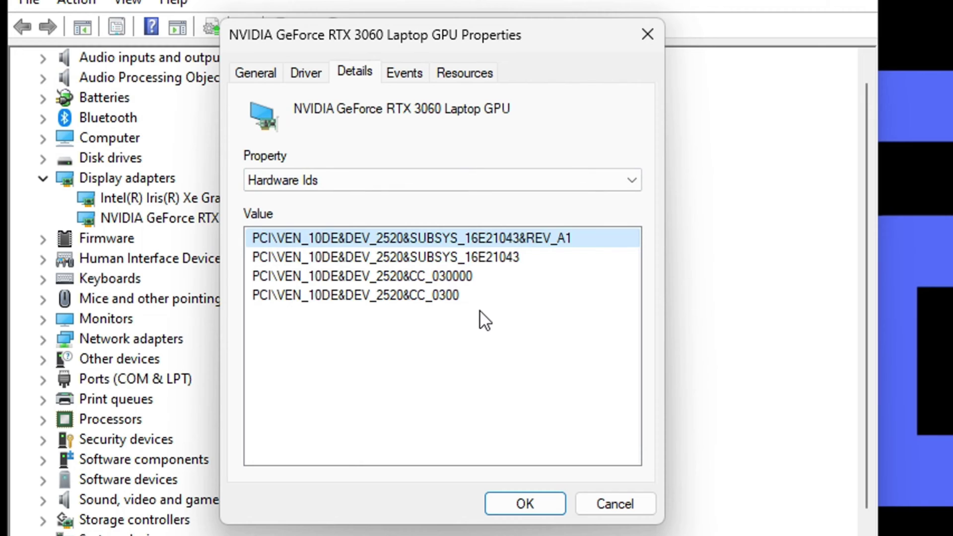
Step: Copy the first hardware ID, then select and copy all four hardware IDs
right_click(372, 239)
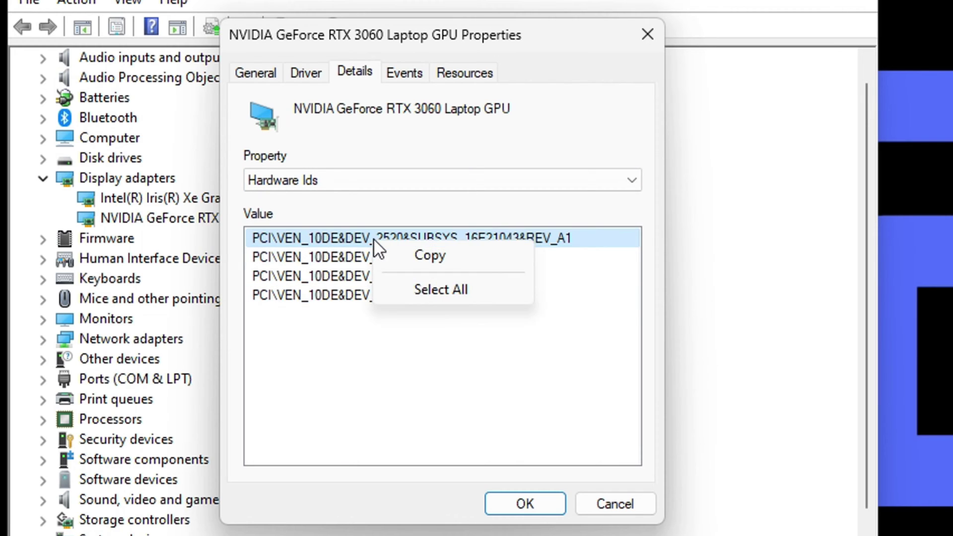
click(449, 259)
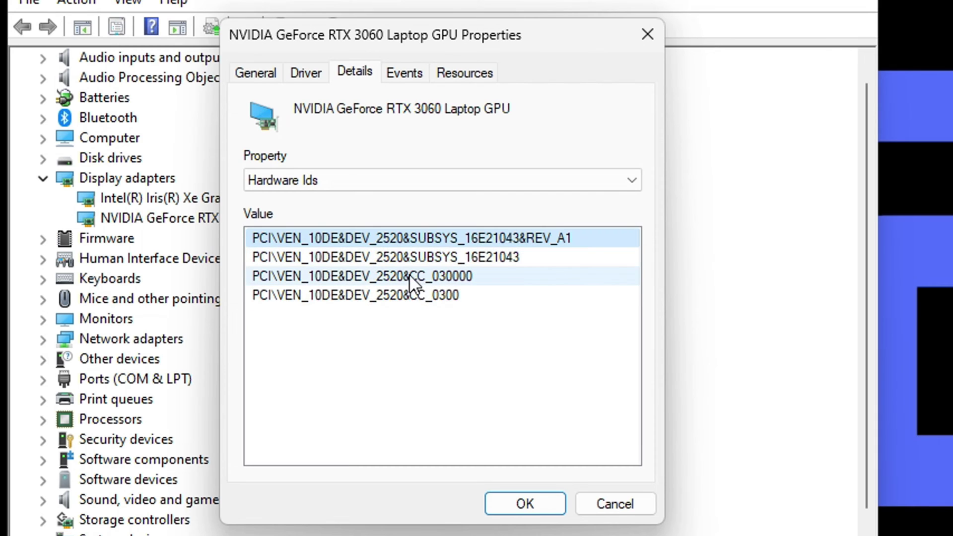
click(402, 255)
right_click(402, 255)
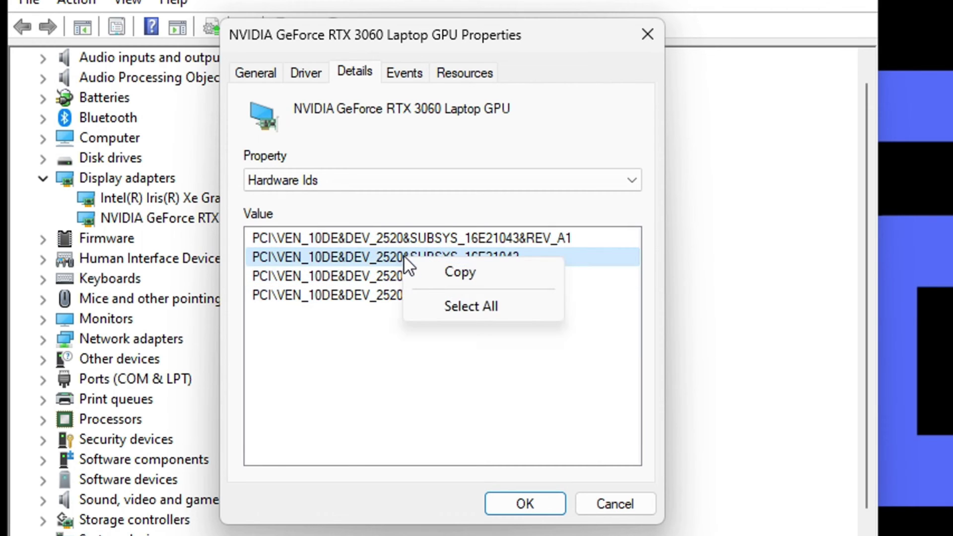
click(484, 307)
right_click(451, 285)
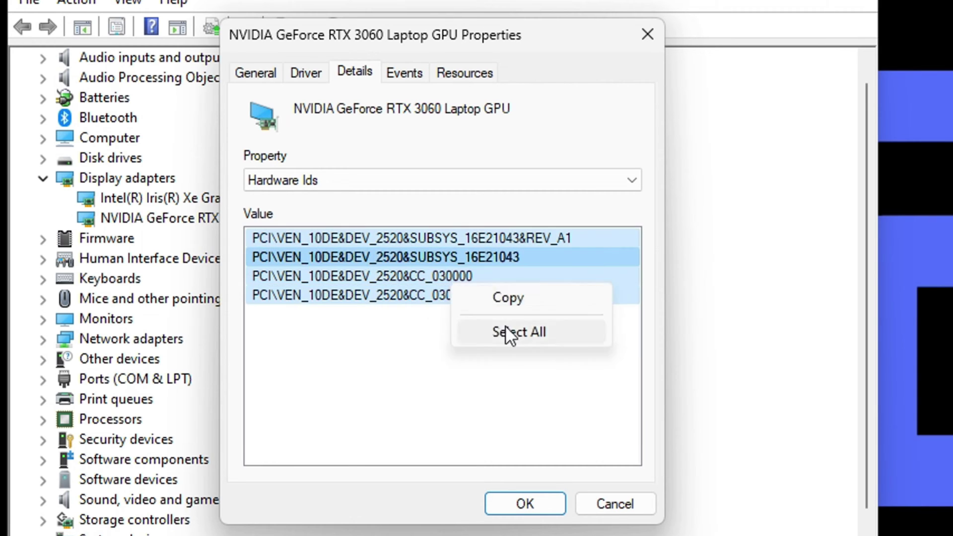
click(511, 297)
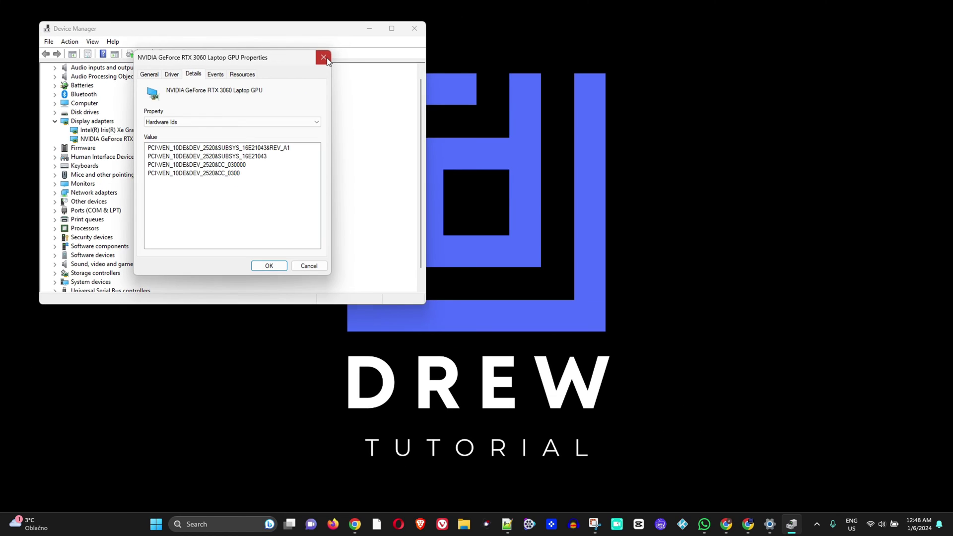
Step: Close the GPU Properties dialog and move the Device Manager window aside
click(324, 57)
drag(216, 28, 382, 120)
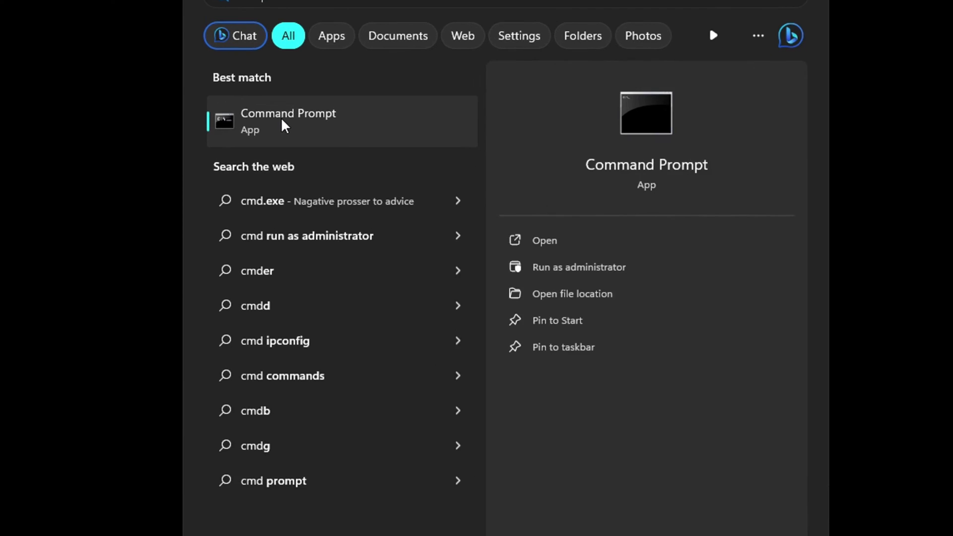
Step: Run DISM /Online /Get-Drivers /all /Format:Table > C:\a.txt in an administrator Command Prompt
right_click(281, 121)
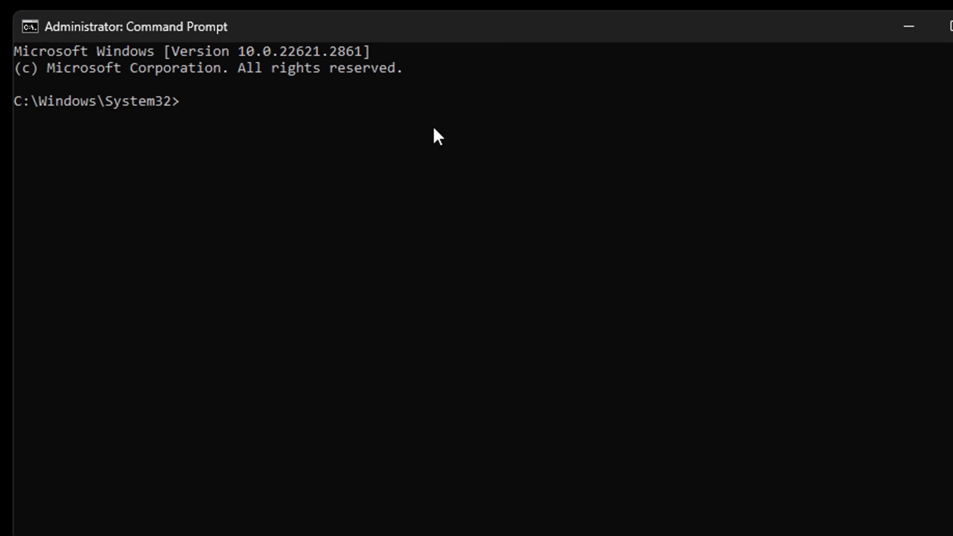
click(207, 106)
key(ctrl+v)
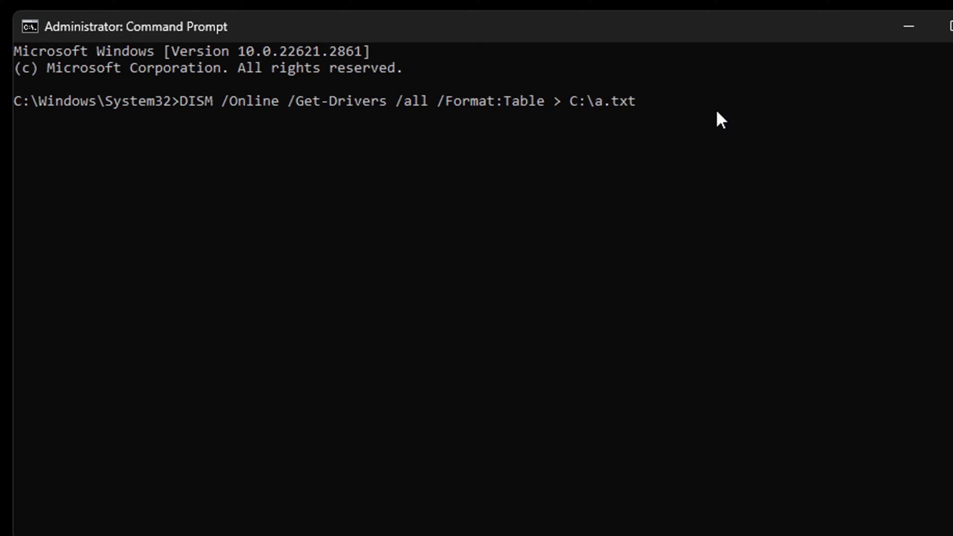
key(Return)
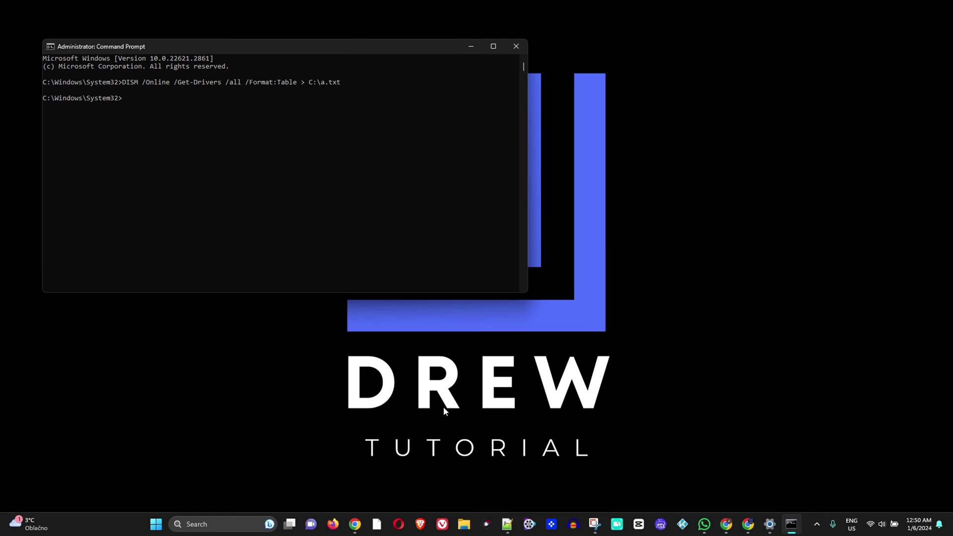
click(468, 517)
Step: Open a.txt from Local Disk (C:) in Notepad and maximize the window
click(262, 396)
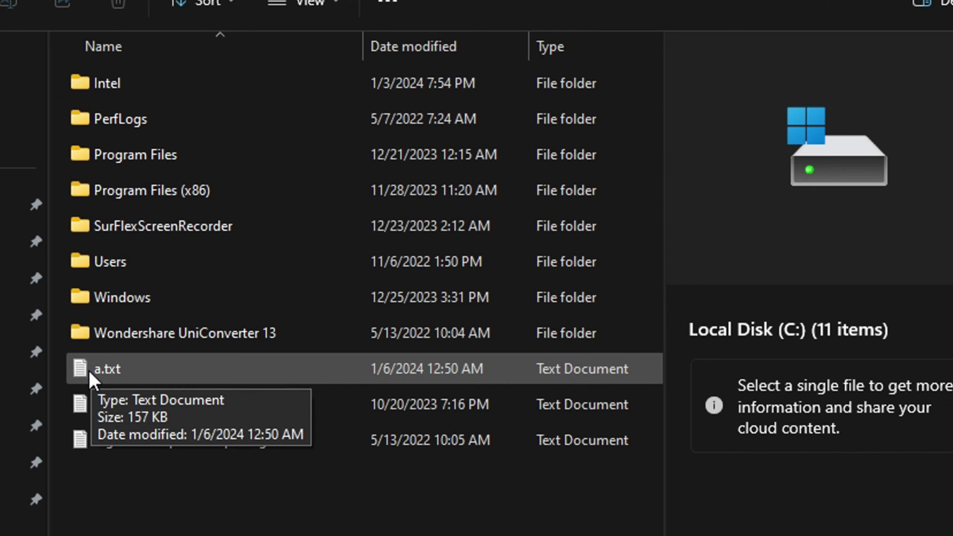
double_click(83, 368)
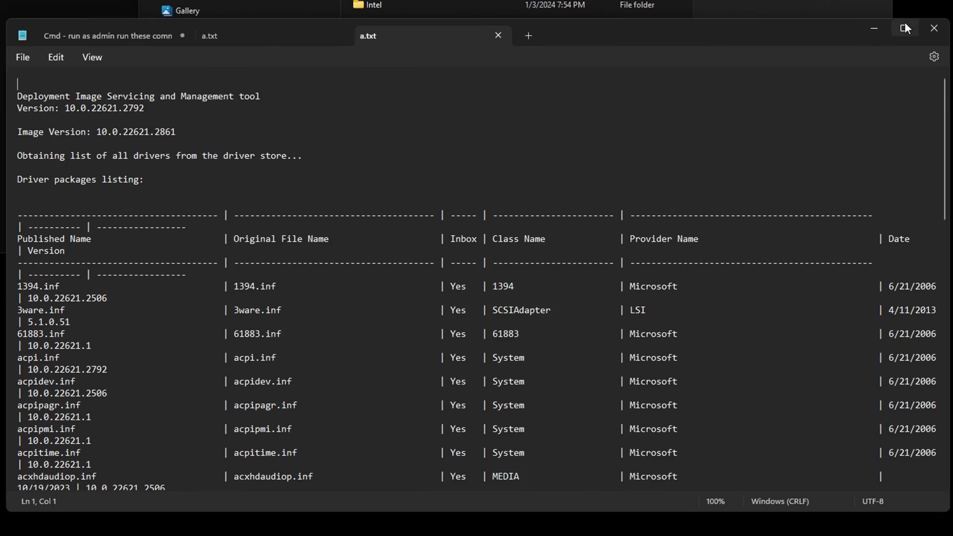
click(904, 27)
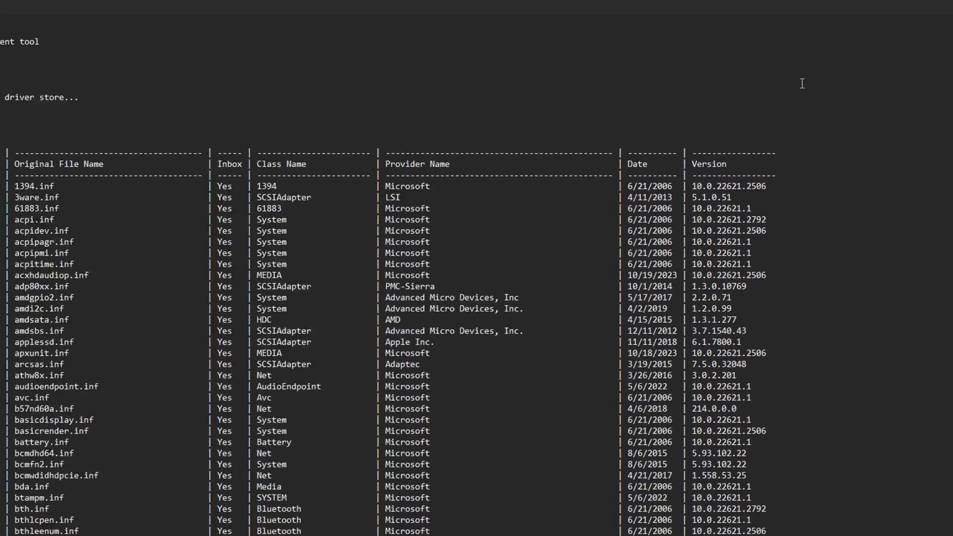
Step: Find the amdsata.inf row in the listing and copy the name amdsata.inf
scroll(425, 219, down, 18)
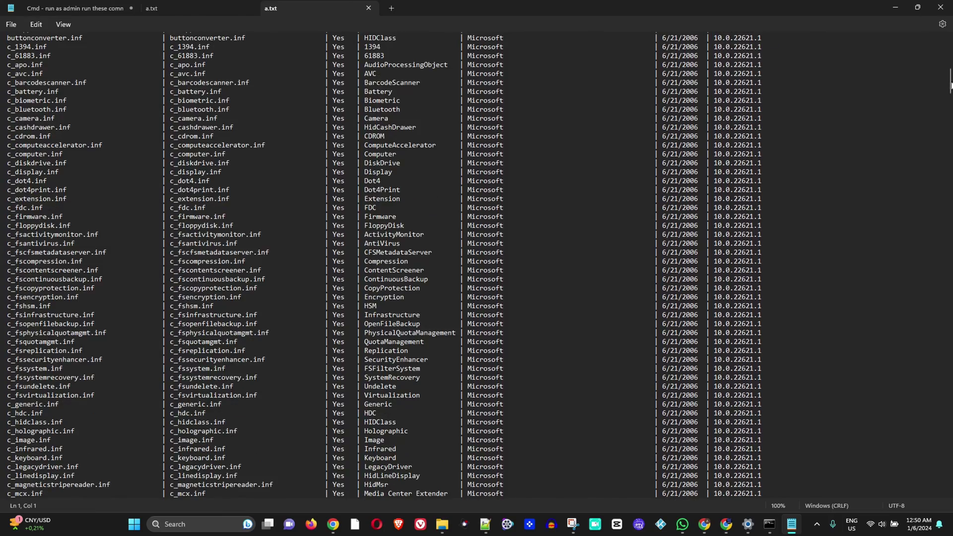
drag(949, 85, 885, 45)
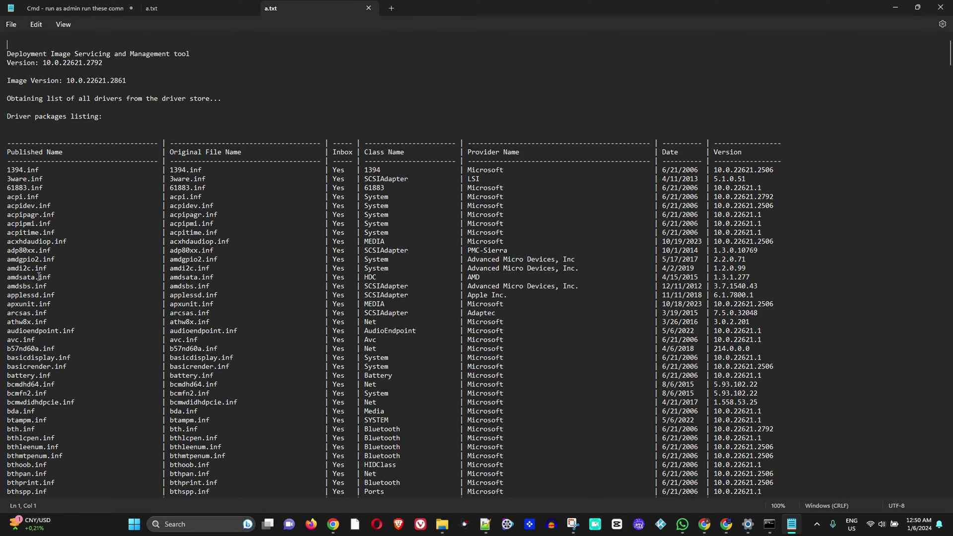
drag(499, 276, 9, 278)
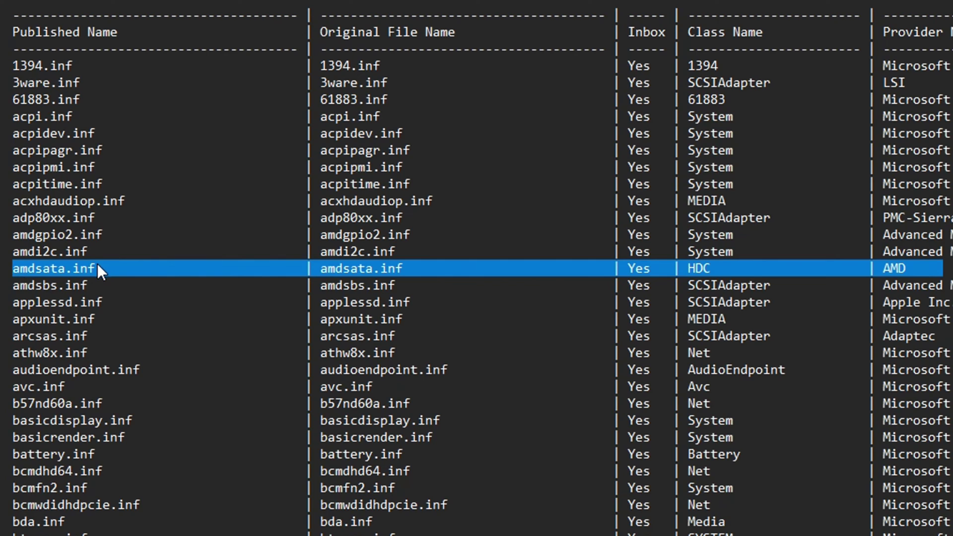
key(ctrl+c)
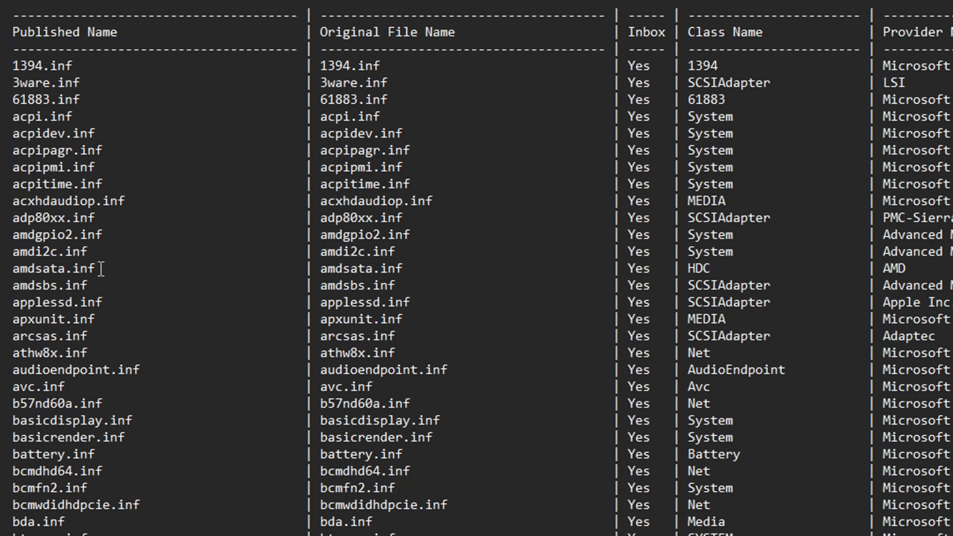
drag(94, 269, 10, 272)
right_click(78, 265)
click(141, 358)
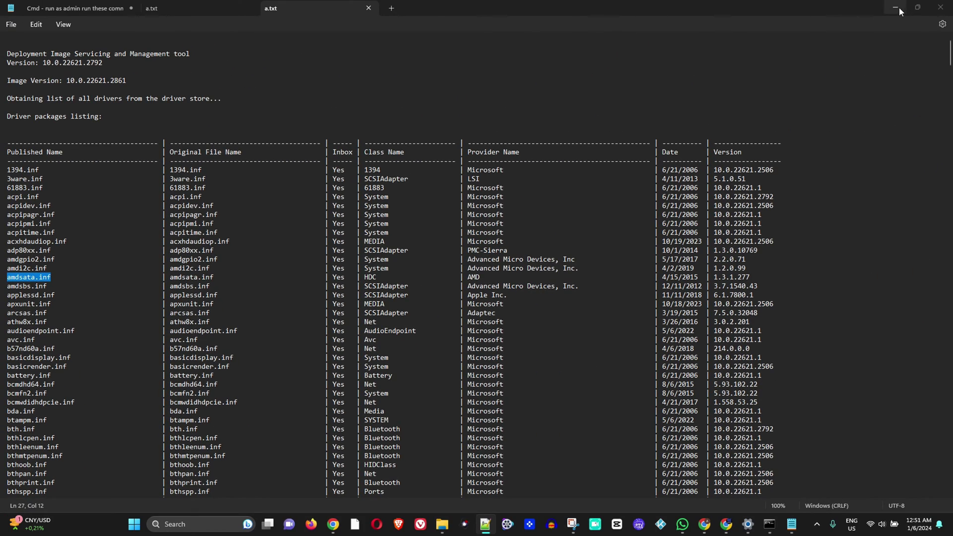
Step: Run DISM /Online /Get-DriverInfo /Driver:amdsata.inf in the administrator prompt
click(896, 7)
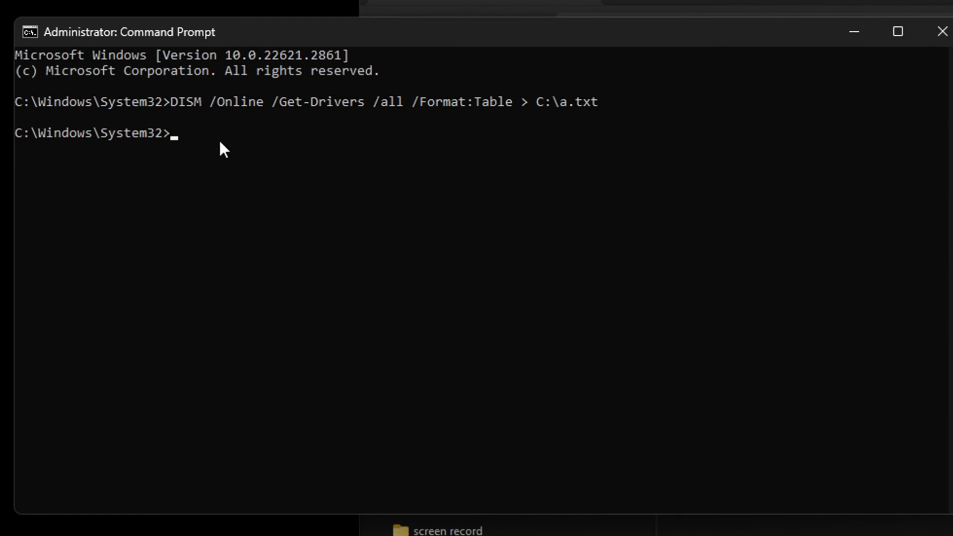
text(DISM /Online /Get-DriverInfo /Driver:)
key(ctrl+v)
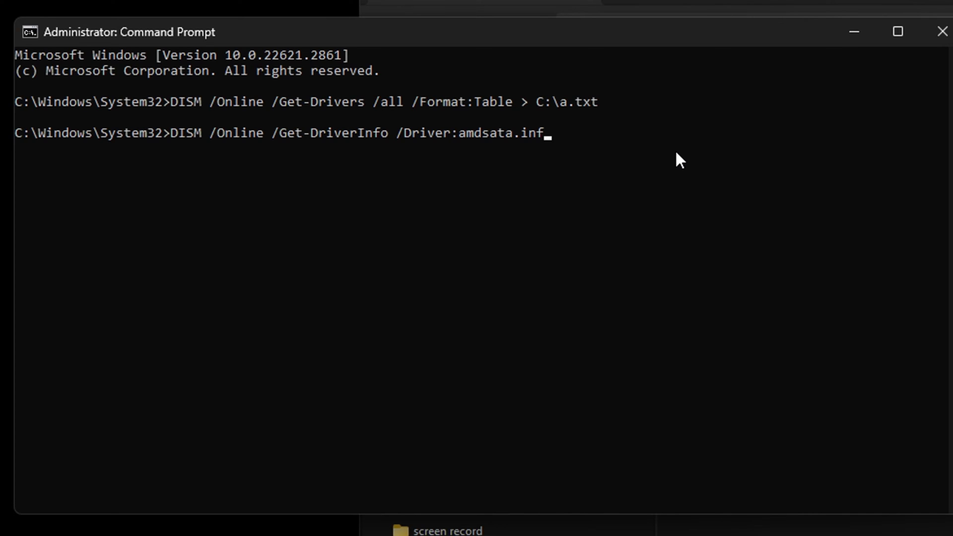
key(Return)
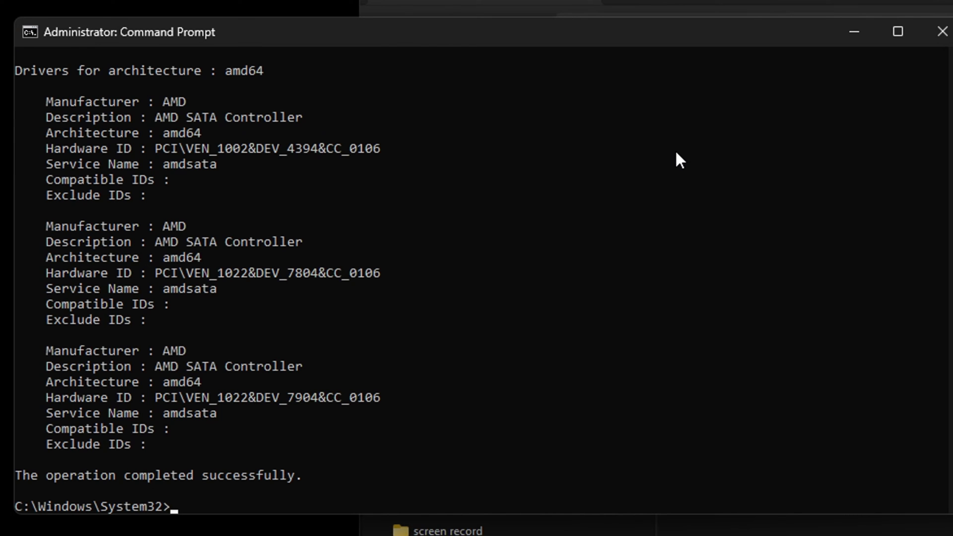
Step: Select the hardware ID PCI\VEN_1002&DEV_4394&CC_0106 in the output, then scroll back down
scroll(161, 198, up, 6)
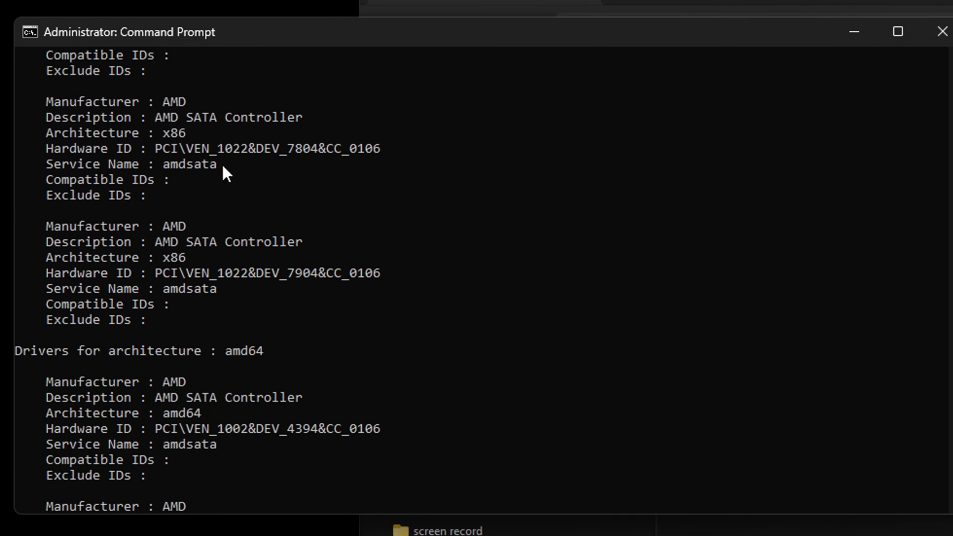
scroll(241, 177, up, 7)
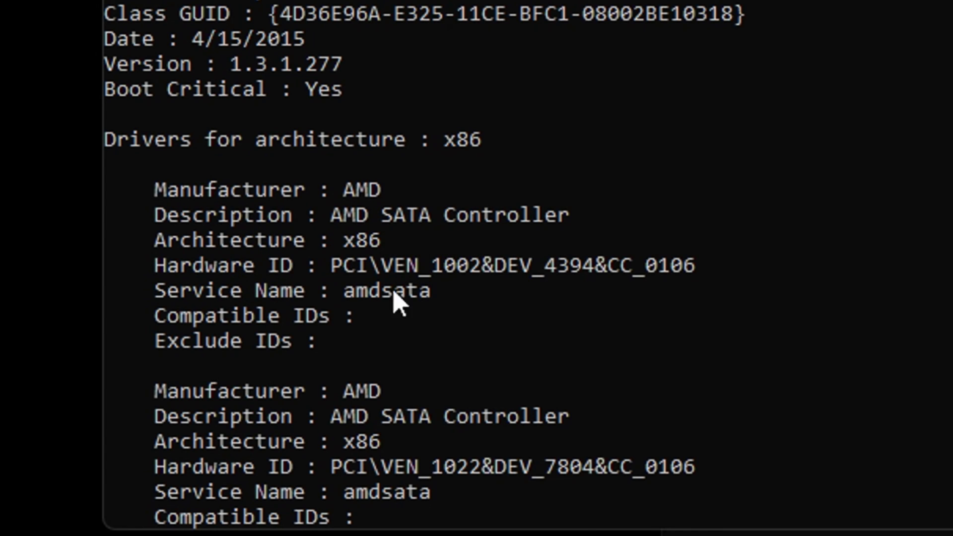
drag(693, 269, 329, 278)
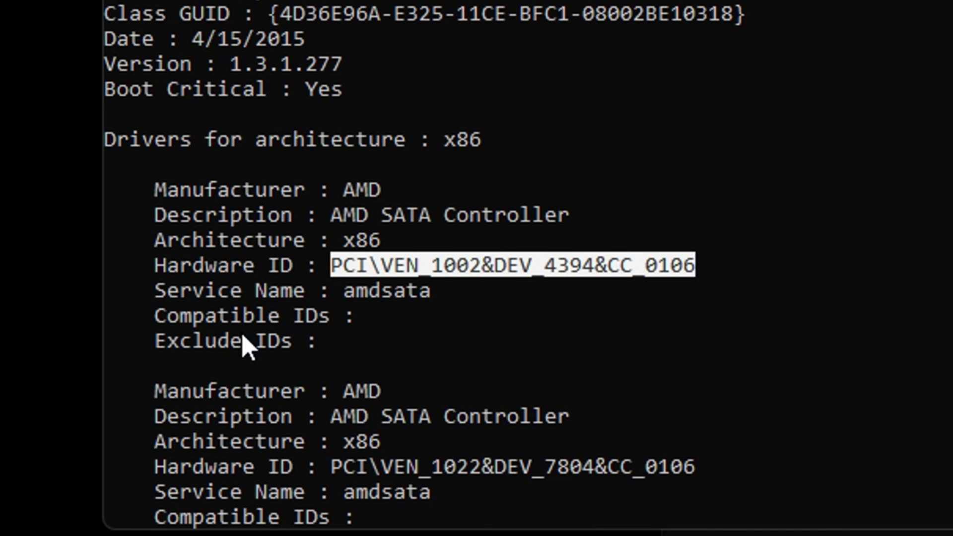
scroll(419, 396, down, 2)
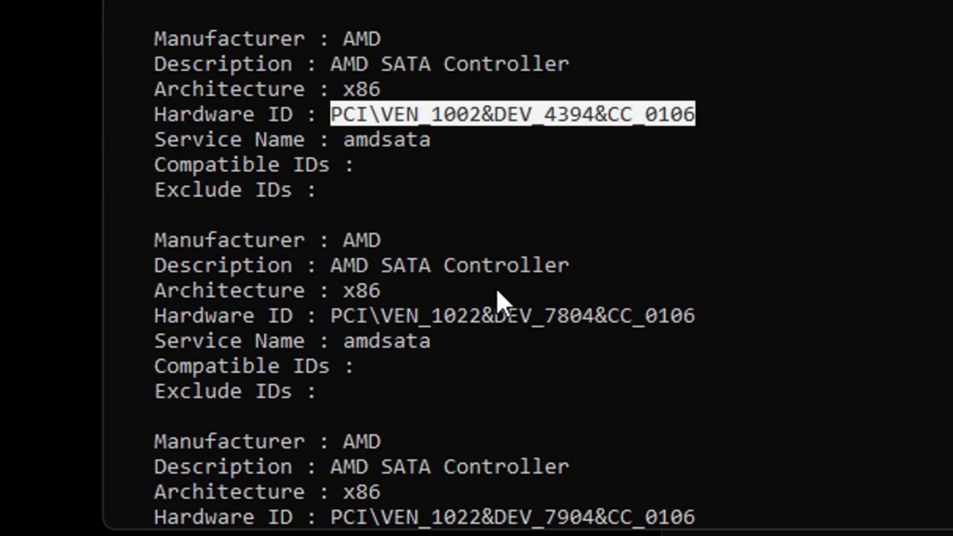
scroll(609, 199, down, 3)
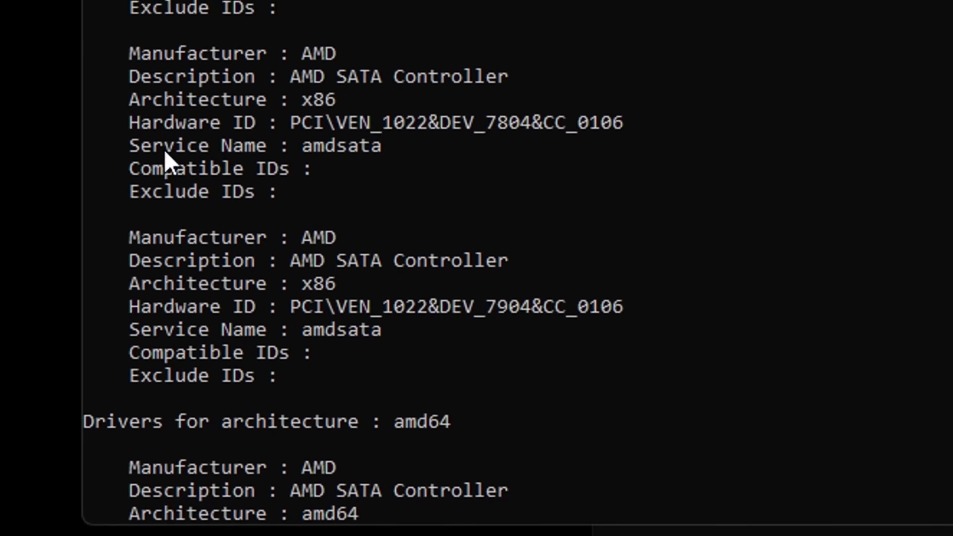
scroll(285, 322, down, 2)
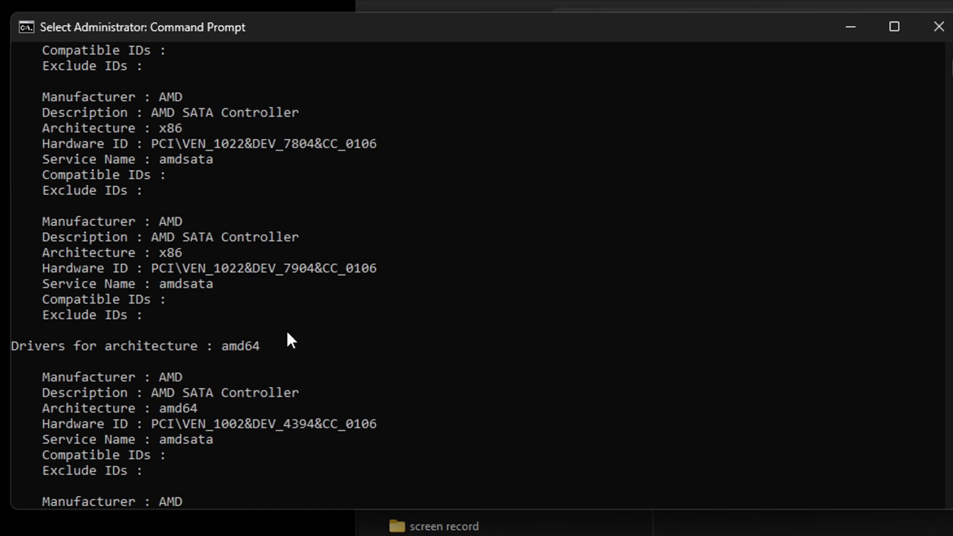
scroll(290, 340, down, 6)
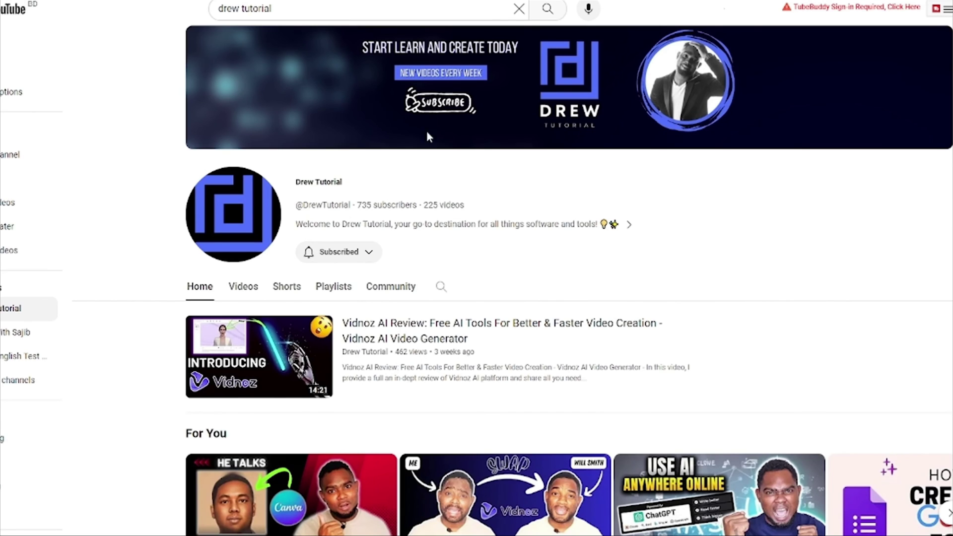
Step: Browse the channel's Videos tab, scrolling through its video list
scroll(436, 128, down, 5)
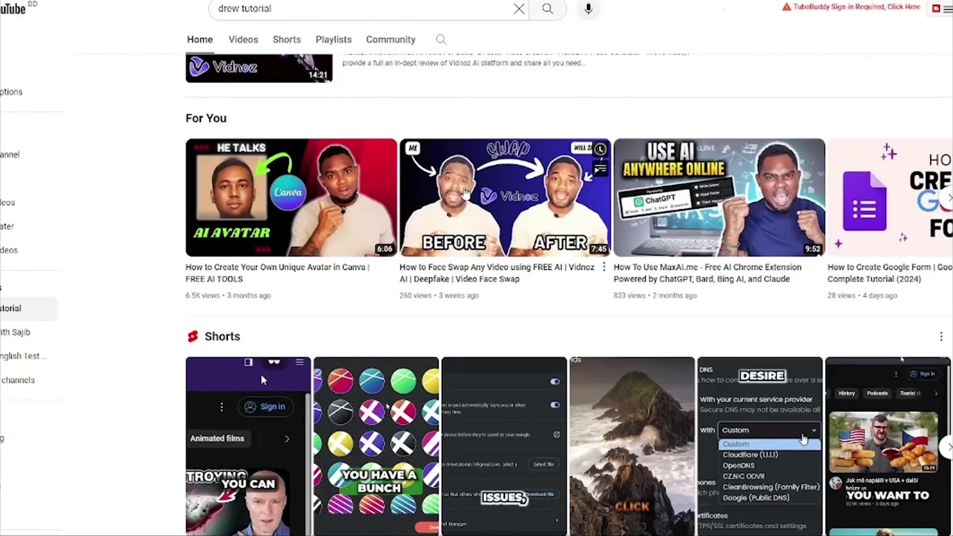
scroll(456, 193, up, 4)
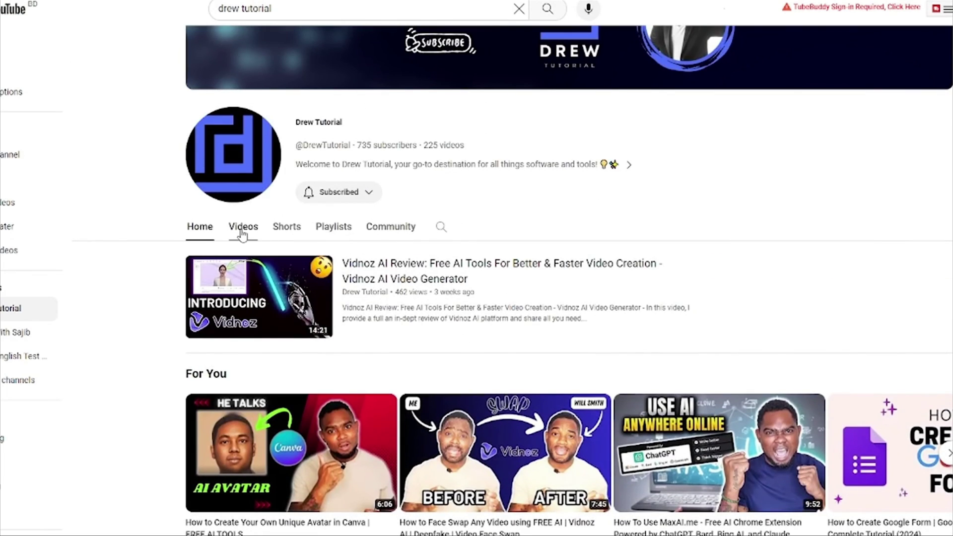
click(244, 227)
scroll(243, 235, down, 15)
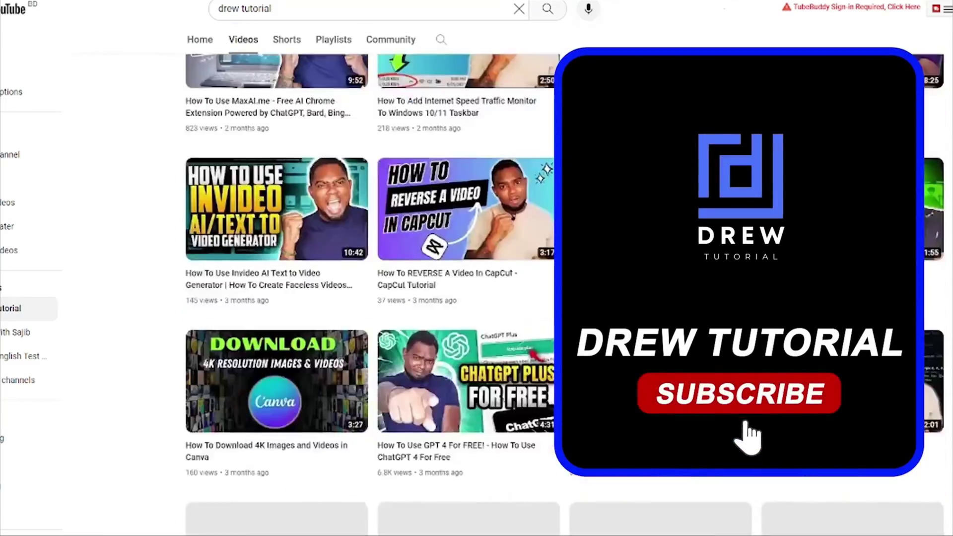
scroll(372, 293, down, 15)
scroll(372, 293, up, 1)
scroll(658, 446, up, 15)
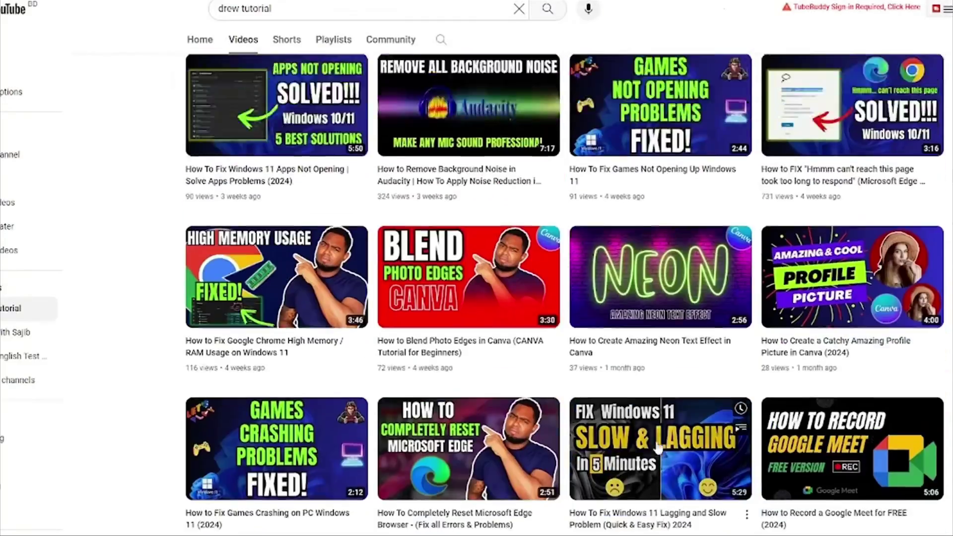
scroll(658, 446, up, 12)
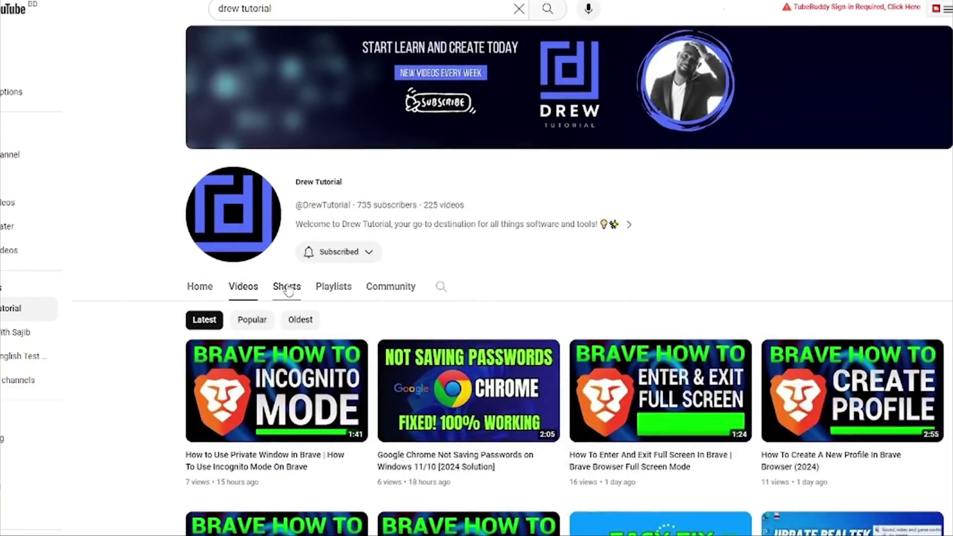
Step: Switch to the Shorts tab and scroll through the channel's shorts
click(287, 290)
scroll(531, 340, down, 20)
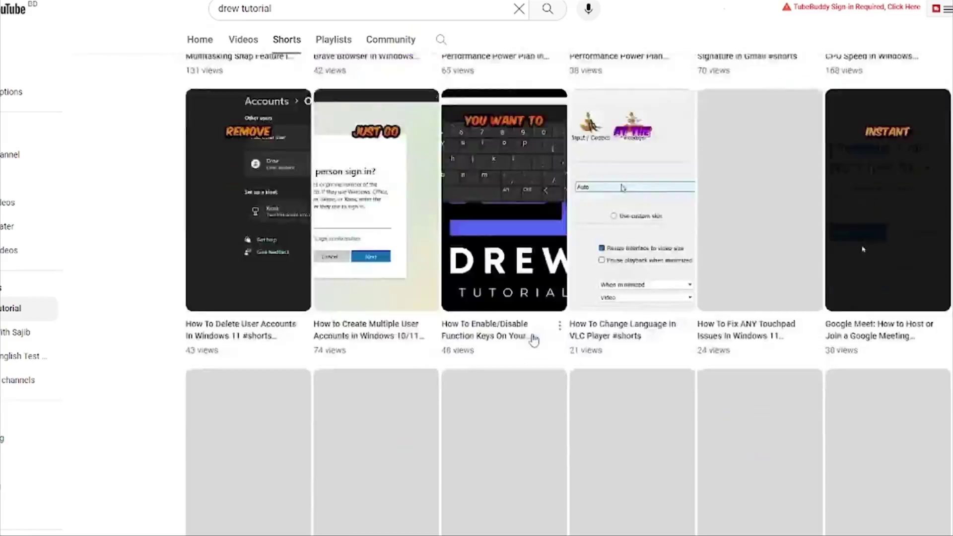
scroll(532, 336, down, 10)
scroll(533, 337, up, 10)
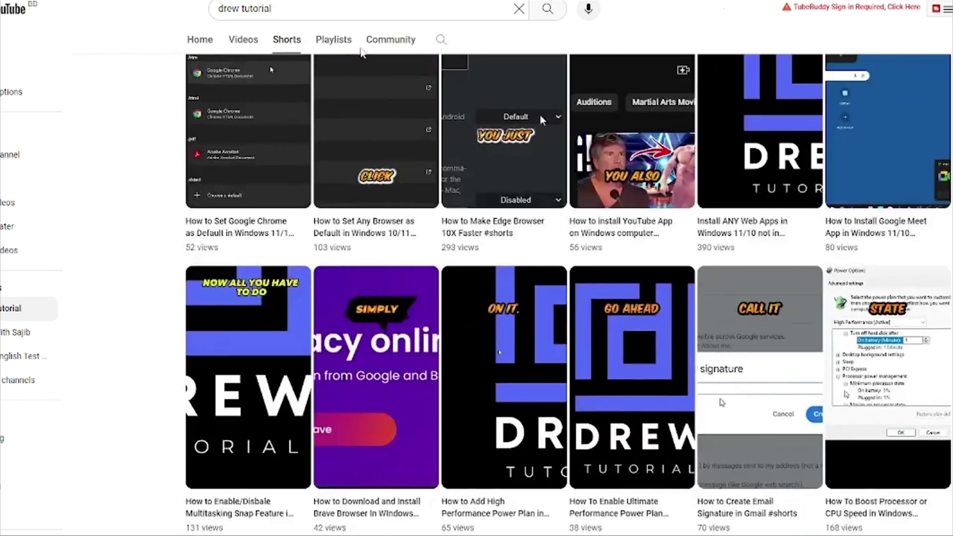